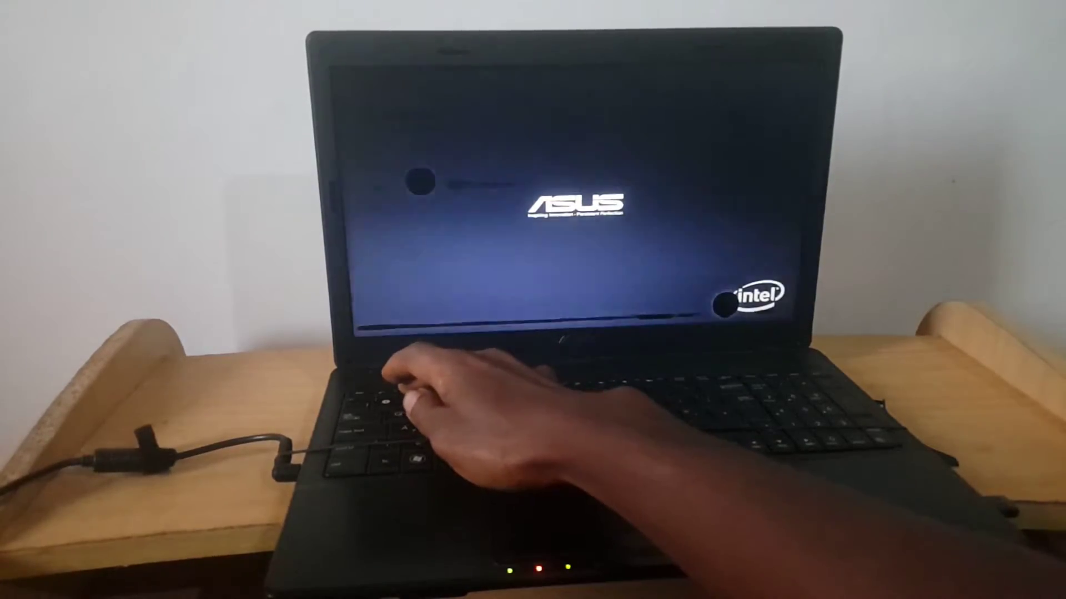
# Enter the Aptio BIOS setup at boot and move to Start Easy Flash on the Advanced page.
pyautogui.press('F2')
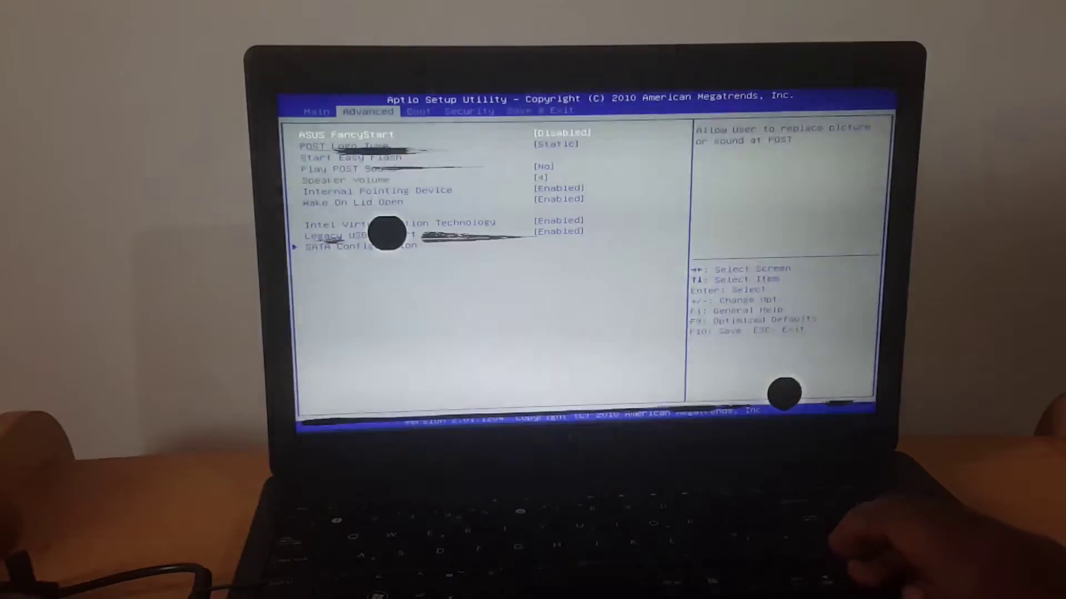
pyautogui.press('Down')
pyautogui.press('Down')
pyautogui.press('Down')
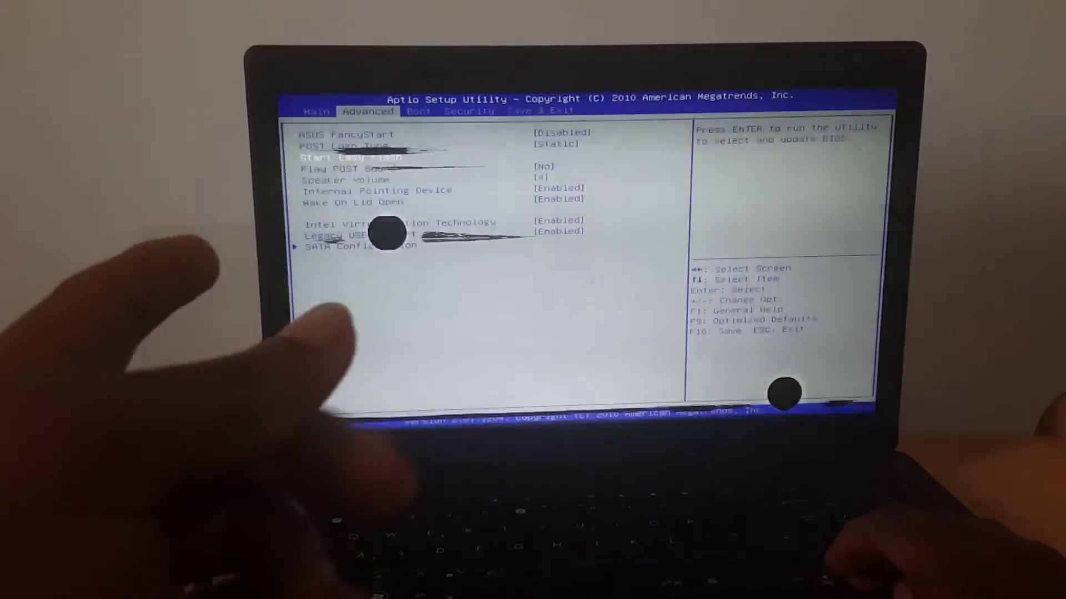
# Move the highlight down to Intel Virtualization Technology, which shows Enabled.
pyautogui.press('Down')
pyautogui.press('Down')
pyautogui.press('Down')
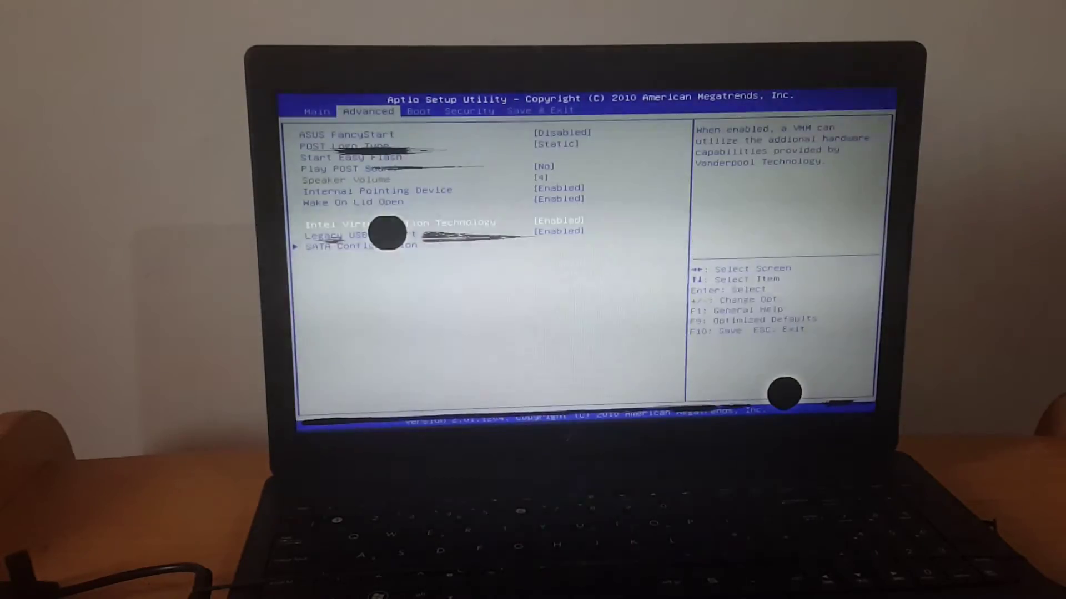
pyautogui.press('Down')
pyautogui.press('Up')
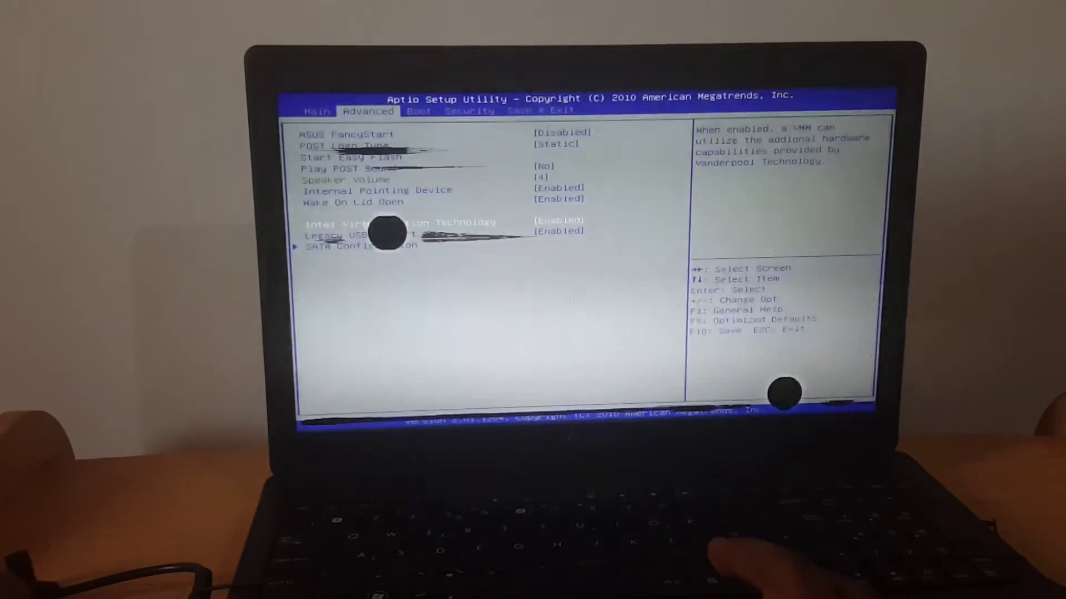
pyautogui.press('Return')
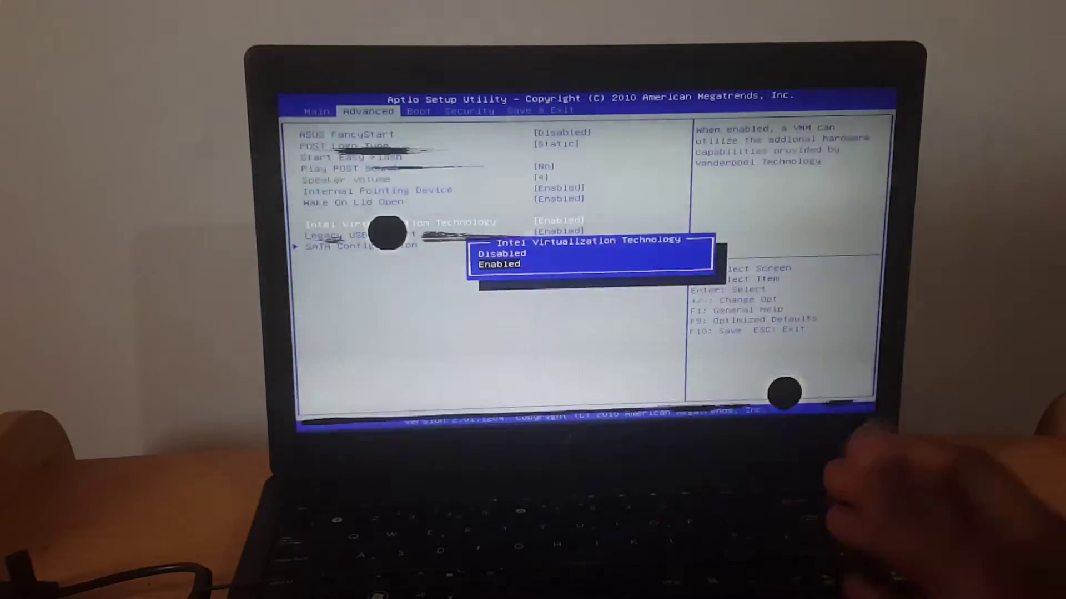
pyautogui.press('Return')
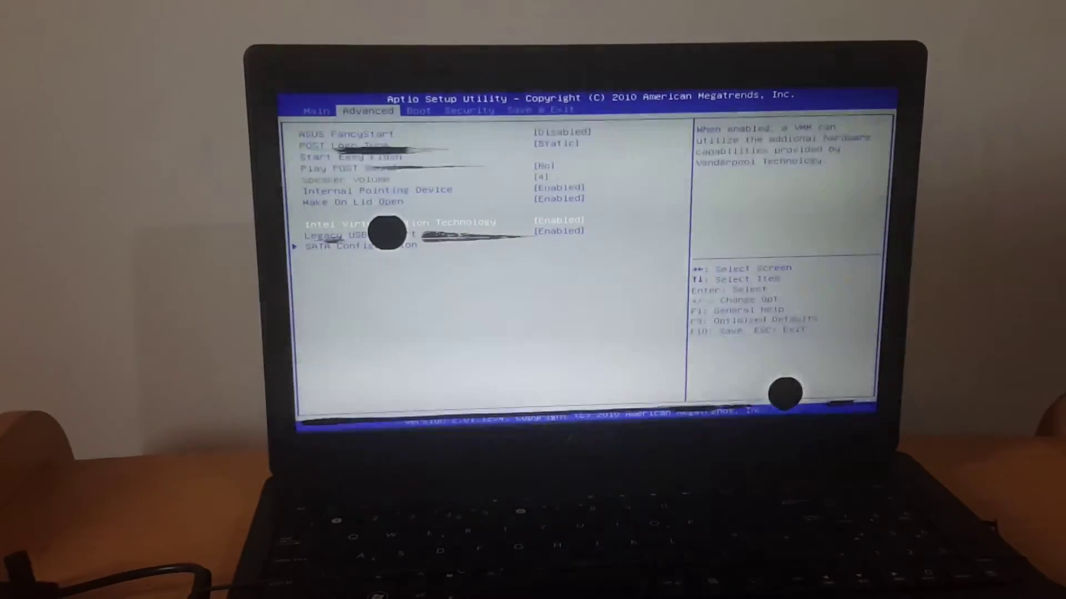